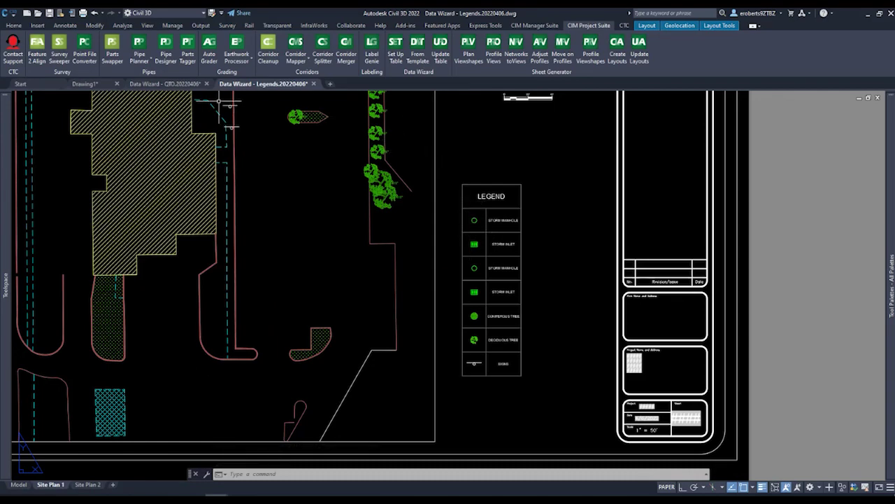
Switch to the Data Wizard - QTO.20220406 drawing and start a new Data Wizard table setup using only the current drawing as source
left_click(175, 84)
scroll(350, 210, "down", 8)
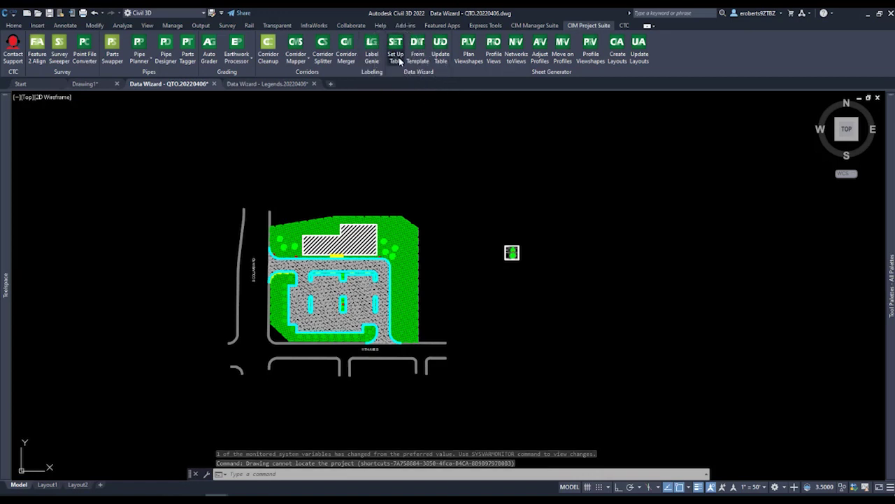
left_click(398, 58)
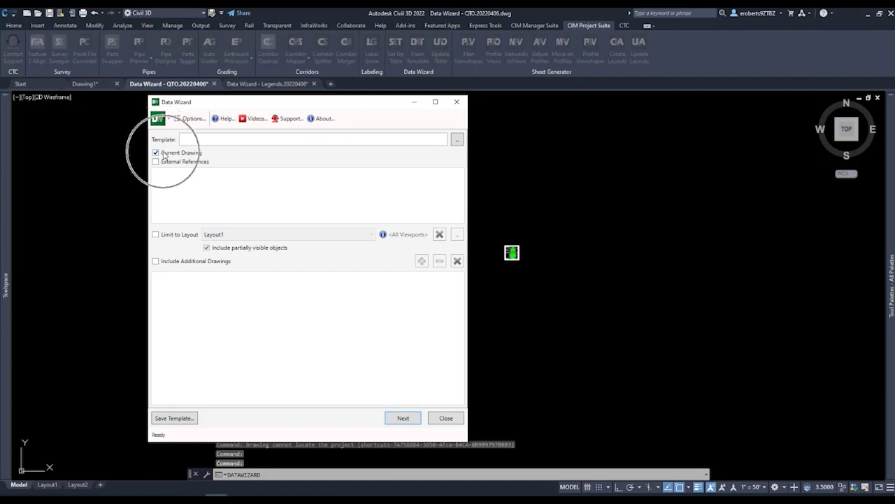
left_click(403, 420)
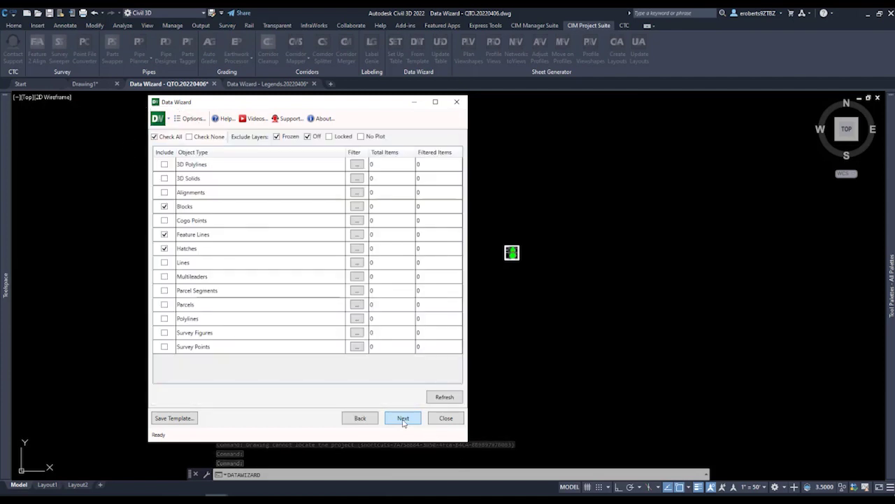
Include blocks, feature lines and hatches as object types, excluding objects on frozen and turned-off layers
left_click(166, 207)
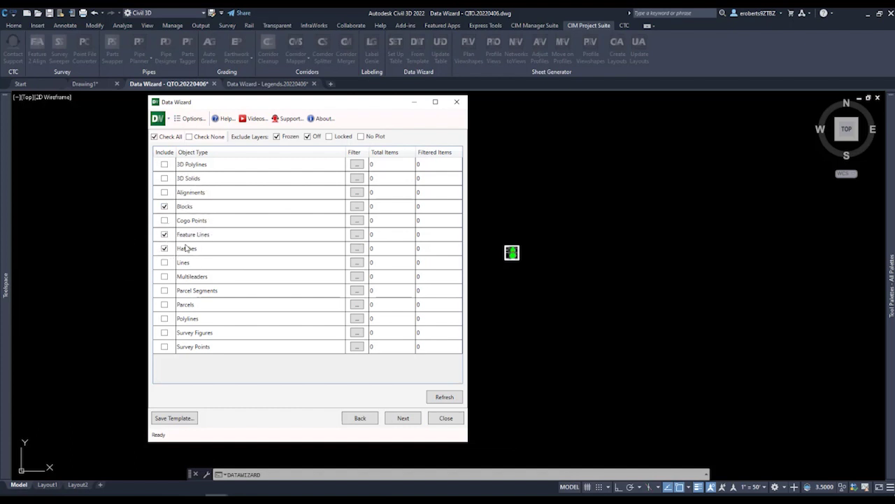
left_click(277, 139)
left_click(307, 137)
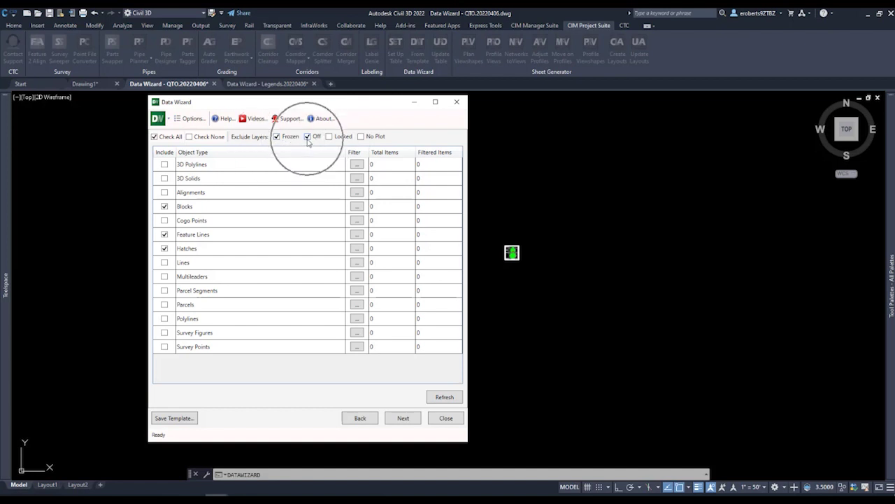
left_click(406, 418)
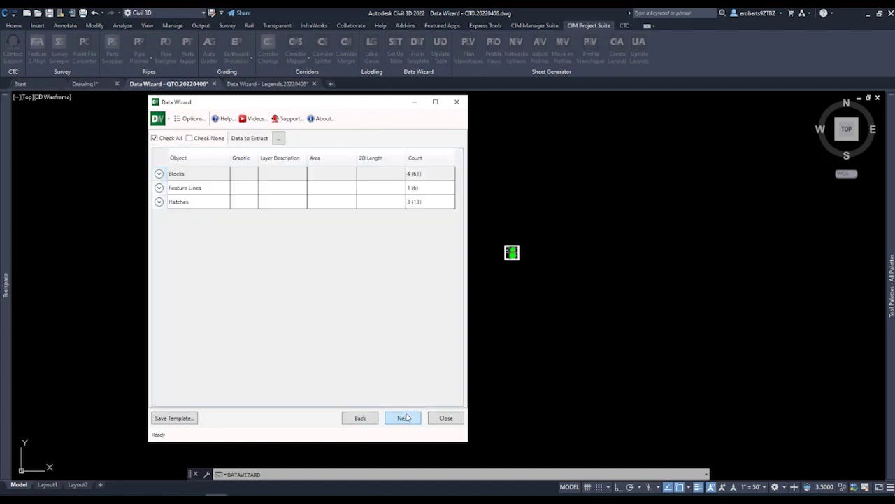
Choose Graphic, Layer Description, Area, 2D Length and Count as the data to extract for the table
left_click(279, 141)
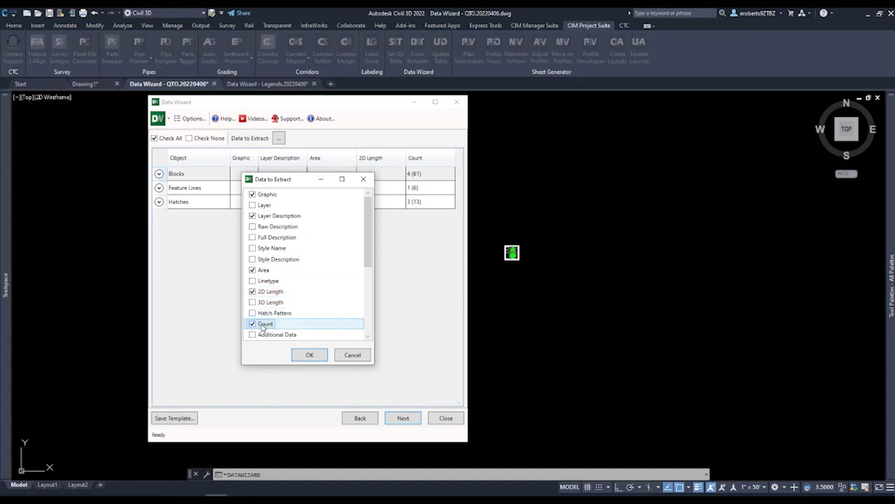
scroll(257, 320, "down", 5)
left_click(309, 355)
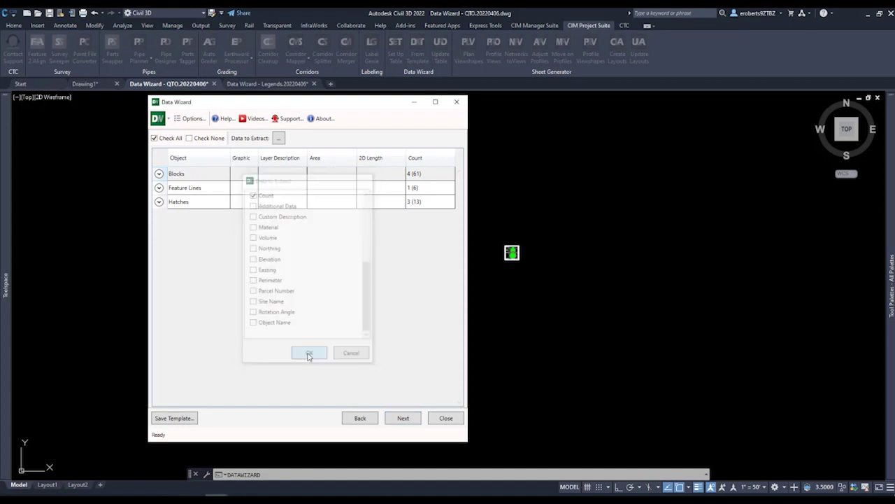
left_click(404, 419)
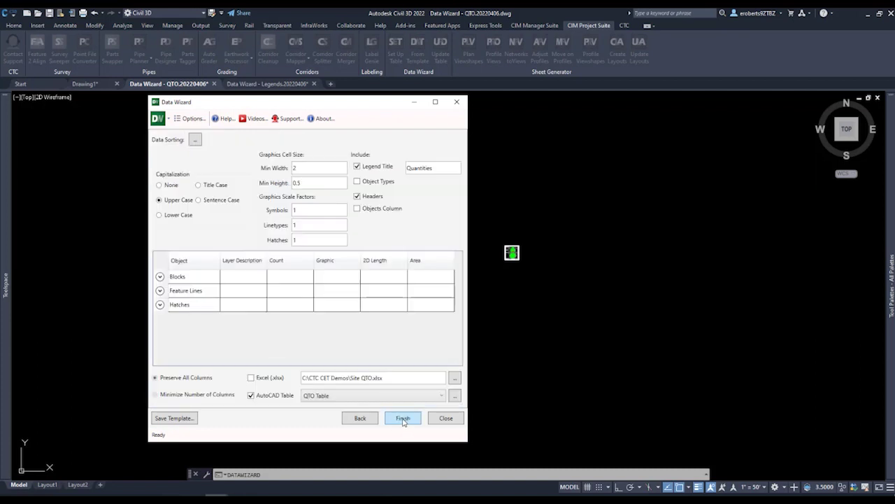
Configure the output as an AutoCAD table in the QTO Table style with upper-case text, headers and the title Quantities
left_click(167, 202)
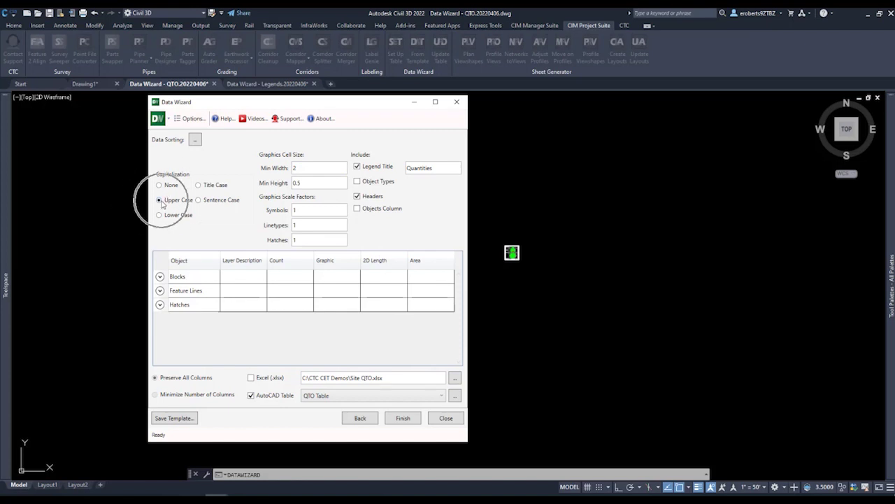
left_click(298, 170)
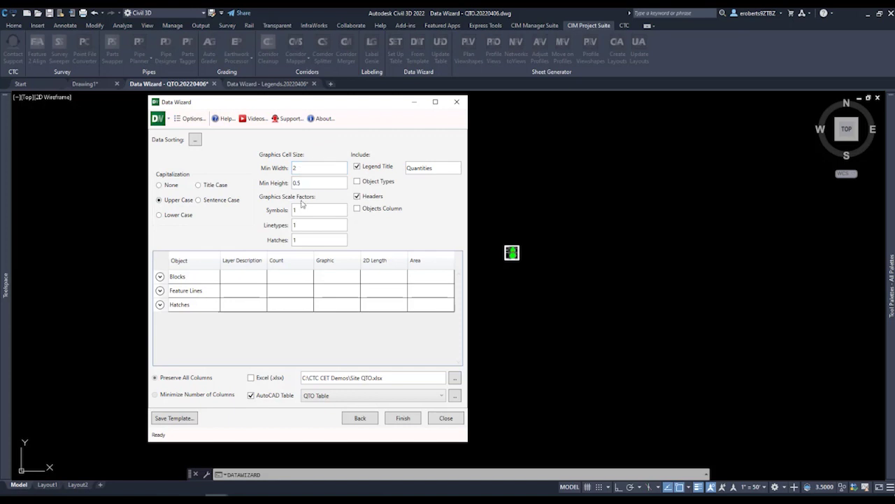
left_click(362, 155)
left_click(437, 169)
left_click(357, 196)
left_click(251, 396)
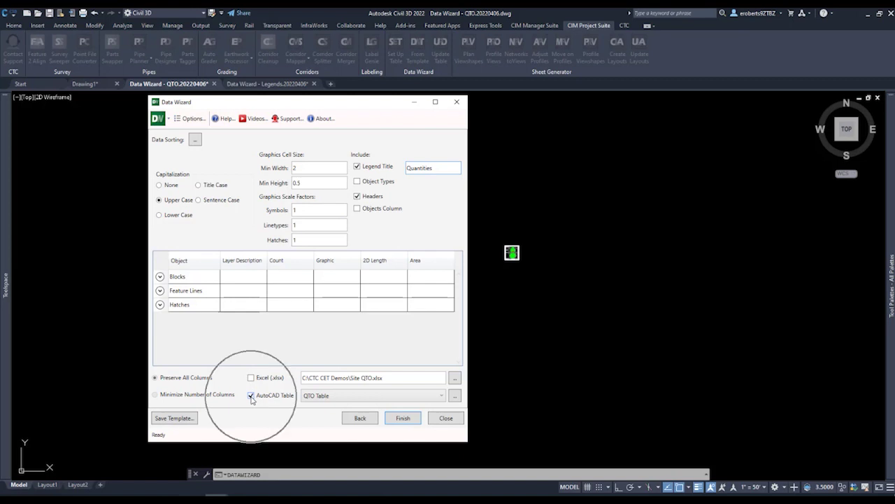
left_click(251, 396)
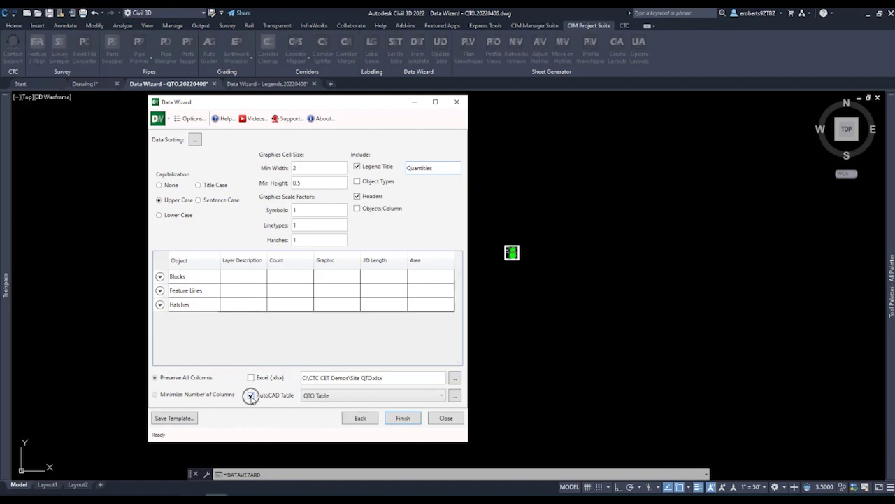
left_click(314, 402)
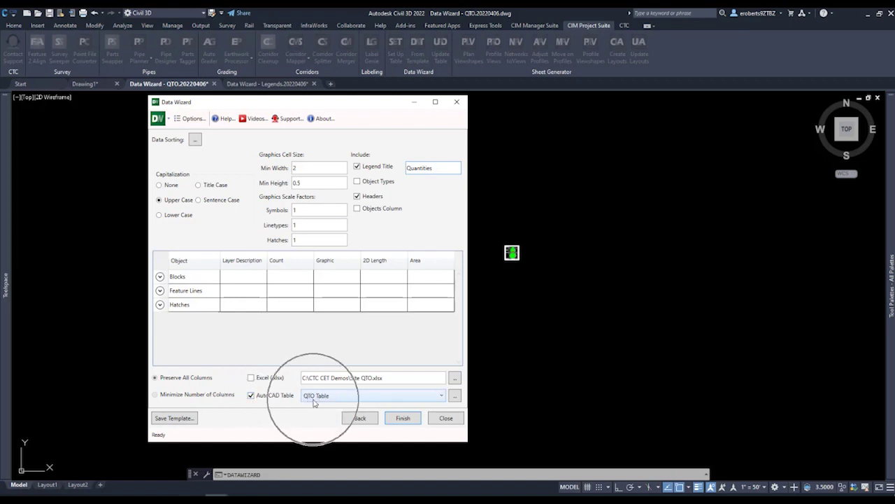
Generate the quantities table and place it in model space just below the existing table beside the site plan
left_click(403, 418)
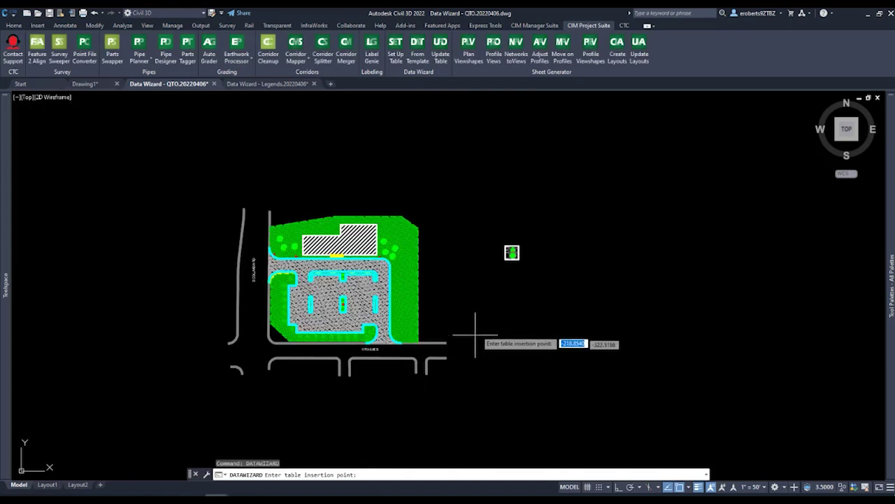
left_click(503, 277)
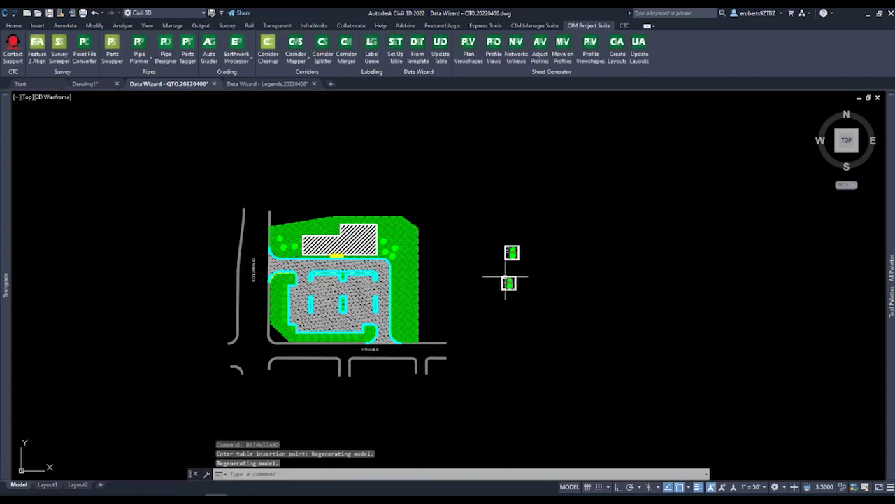
scroll(509, 280, "up", 8)
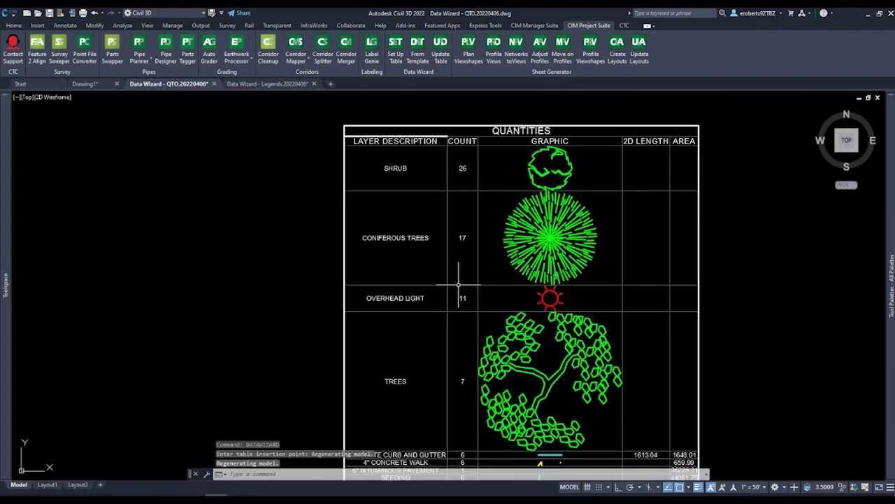
scroll(486, 259, "down", 2)
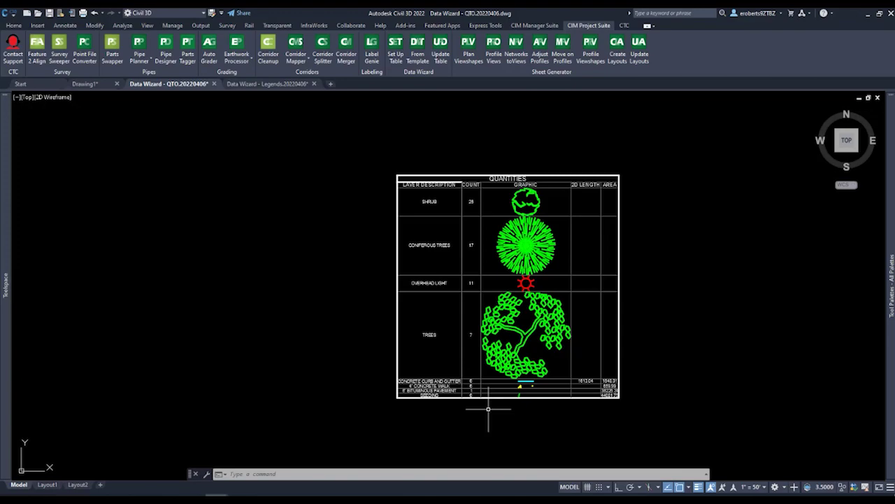
Copy the overhead light symbol in the parking lot's upper island to seven new spots along and just above that island
scroll(443, 360, "down", 8)
middle_click_drag(171, 342, 286, 302)
scroll(287, 302, "up", 4)
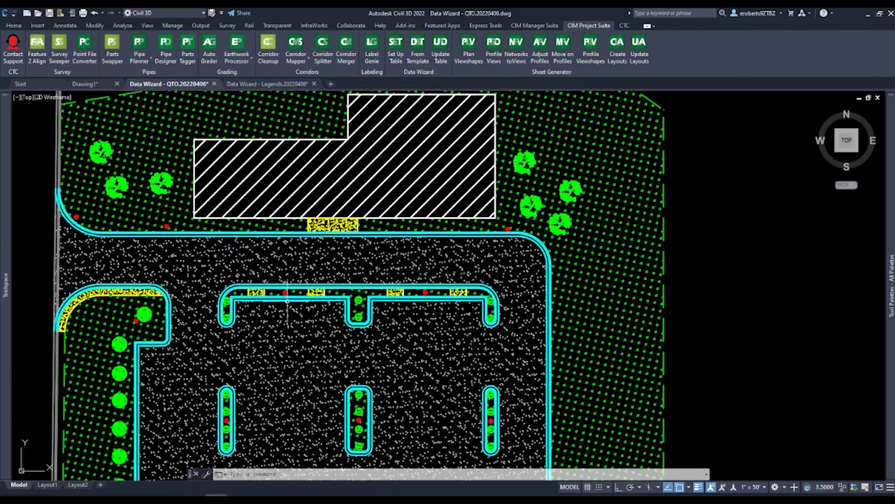
scroll(287, 302, "up", 5)
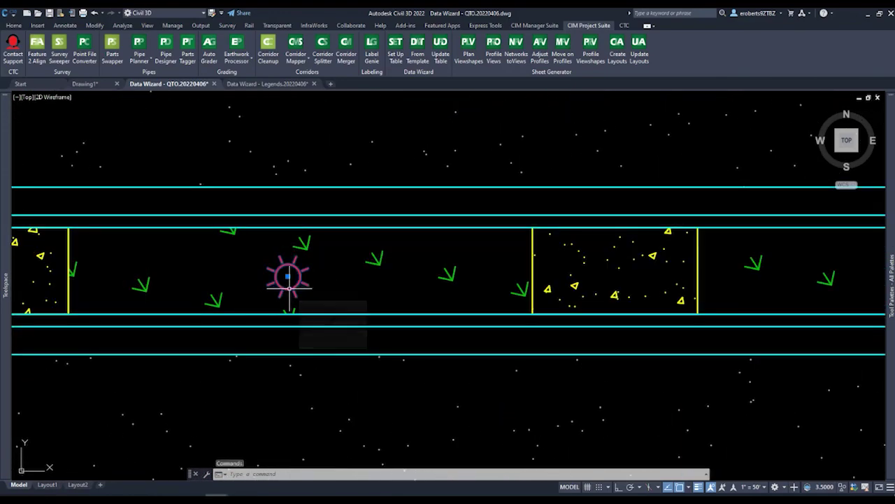
type("co")
key("Return")
scroll(288, 287, "down", 5)
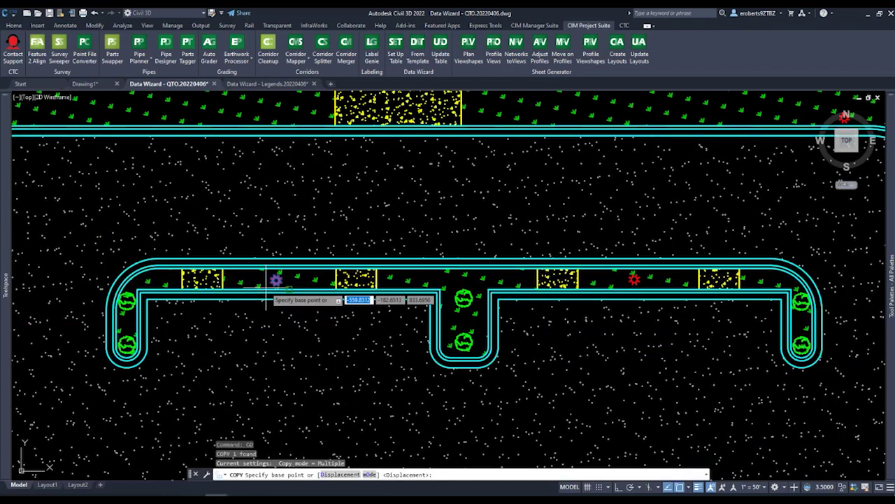
left_click(275, 240)
left_click(388, 235)
left_click(457, 227)
left_click(522, 212)
left_click(597, 208)
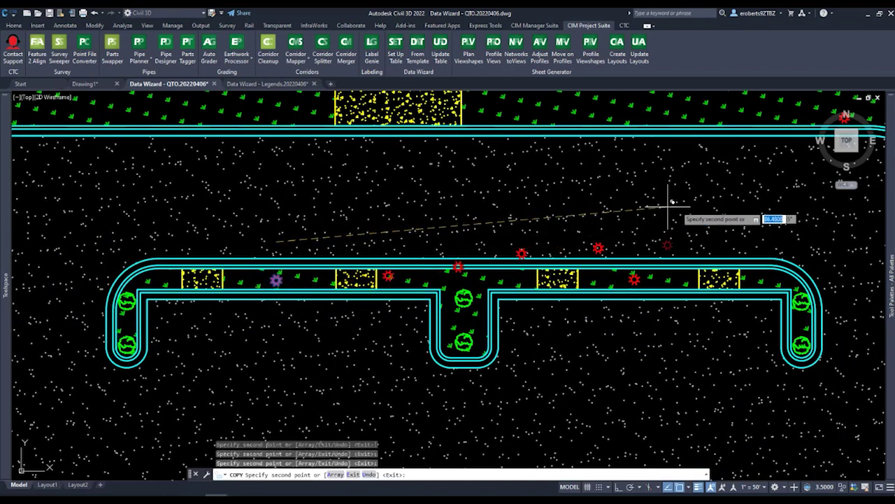
left_click(671, 205)
left_click(763, 205)
left_click(775, 208)
right_click(537, 329)
left_click(563, 337)
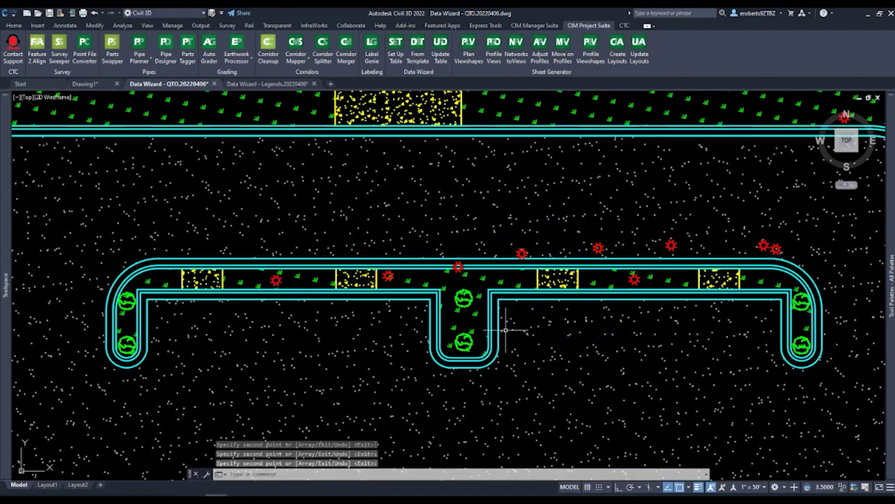
Update the lower quantities table beside the site plan, reading the template from the table, and check its overhead light row
scroll(378, 330, "down", 8)
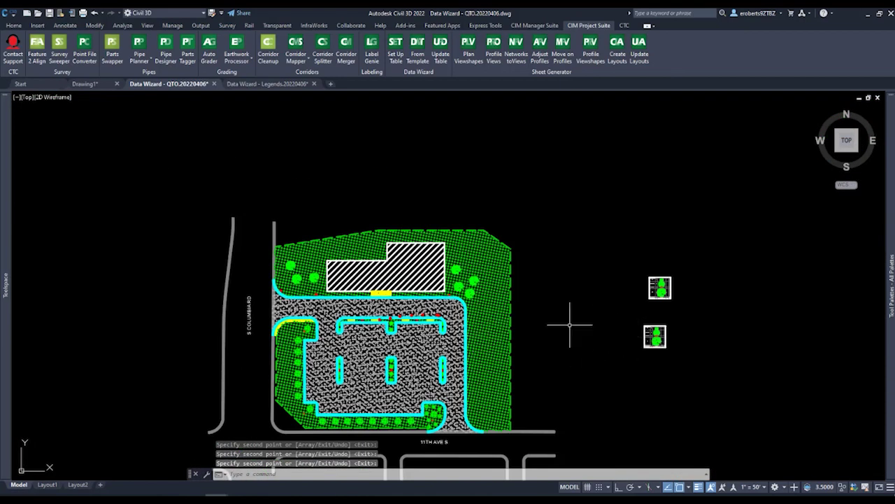
scroll(417, 327, "up", 4)
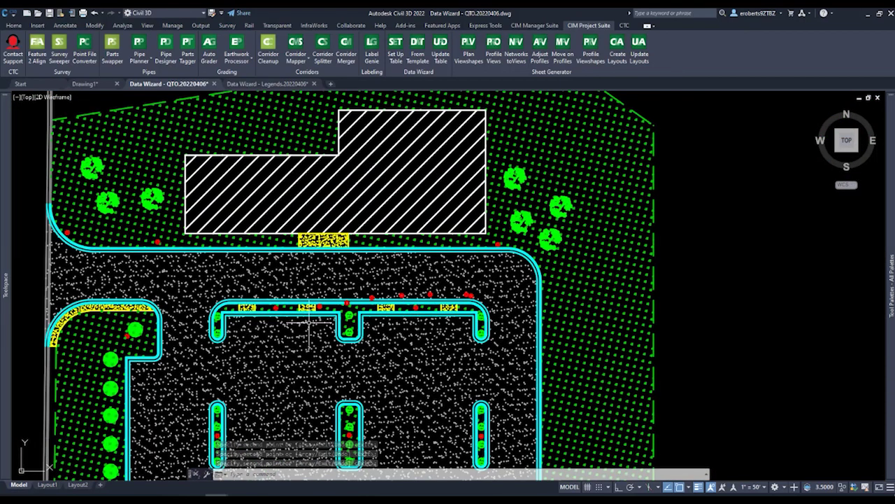
scroll(308, 323, "down", 3)
left_click(409, 75)
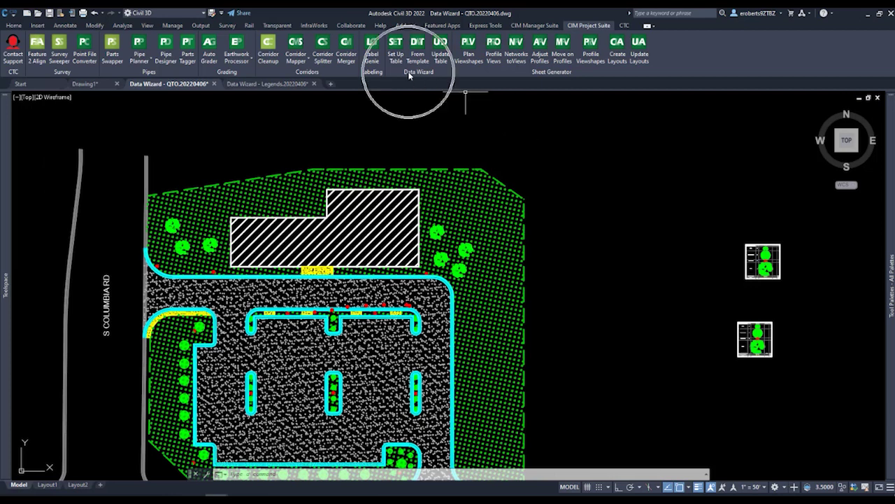
left_click(440, 59)
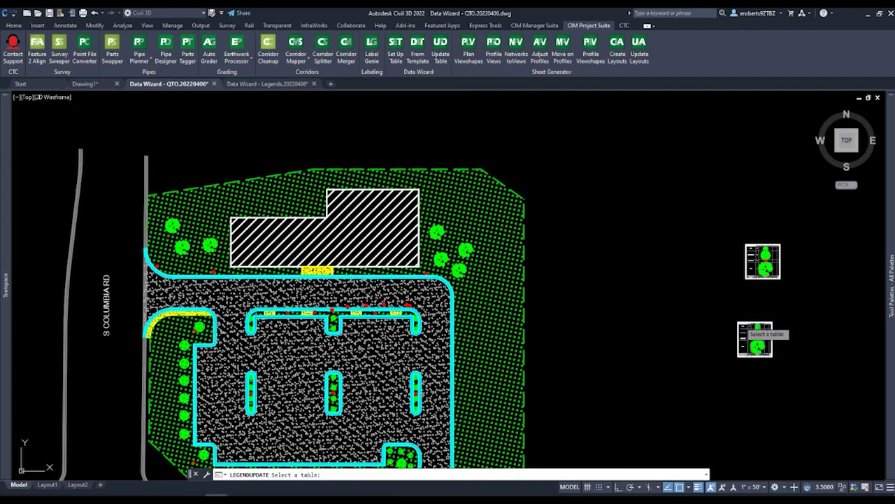
left_click(754, 338)
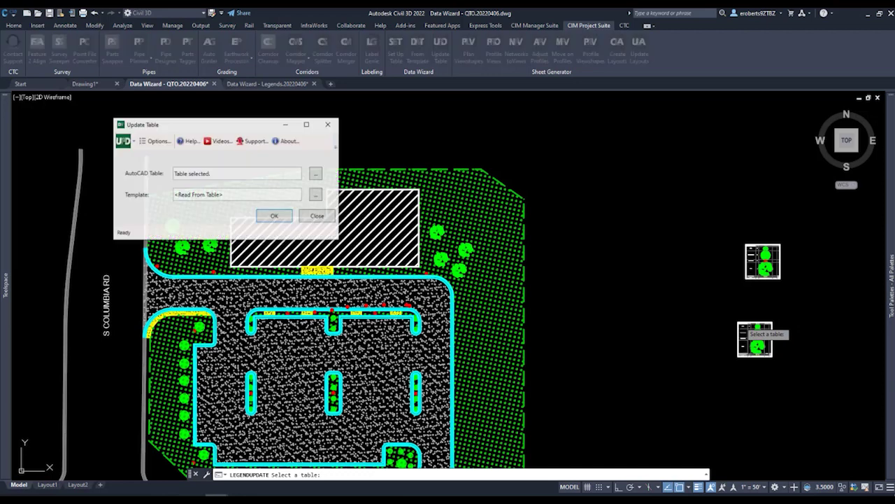
left_click(277, 214)
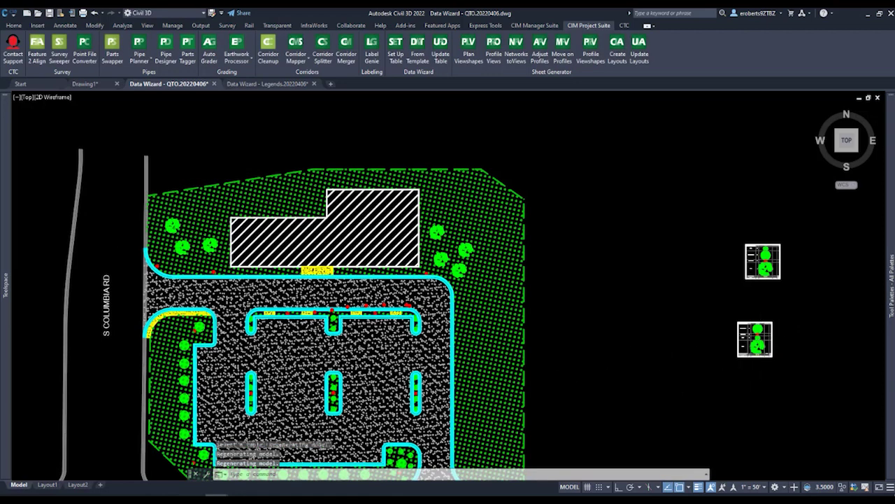
scroll(728, 343, "up", 8)
scroll(560, 301, "down", 6)
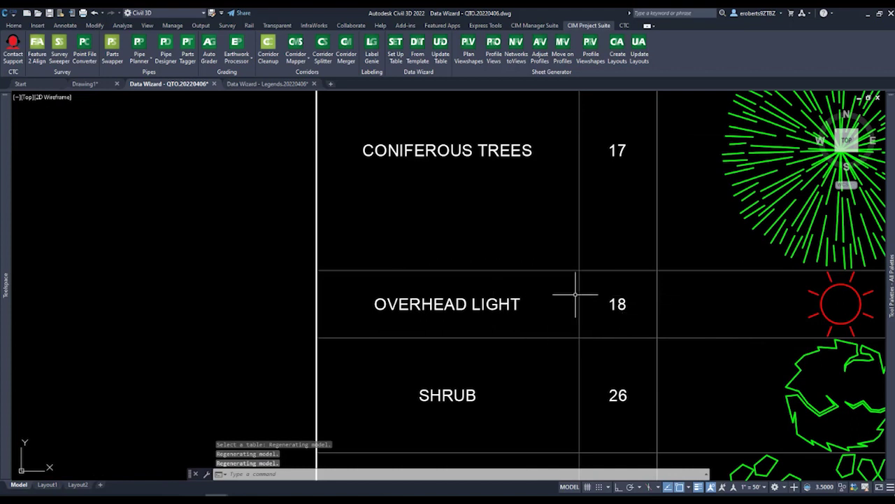